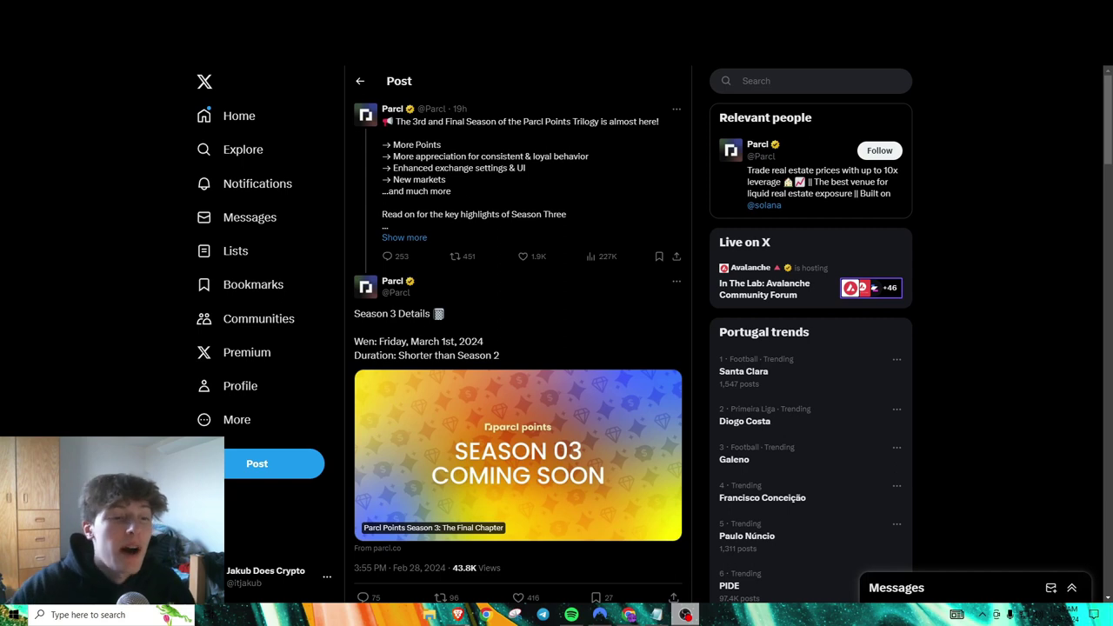
# Step: Read down the Parcl Season 3 points thread on X, briefly highlighting the Season 3 Details heading
pyautogui.moveTo(393, 284)
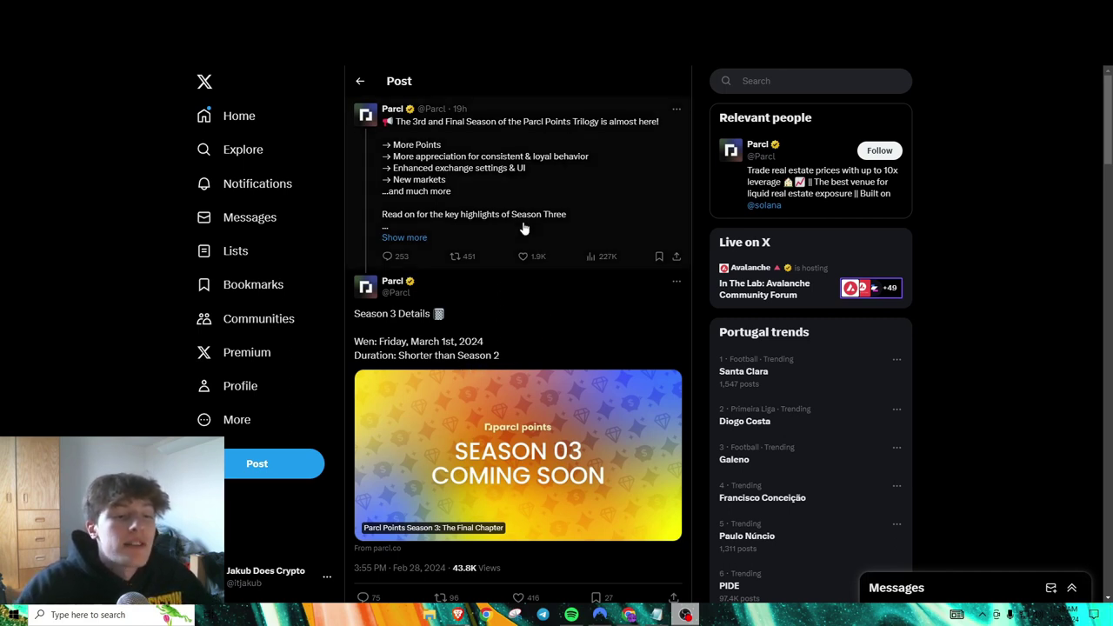
pyautogui.moveTo(353, 314)
pyautogui.mouseDown()
pyautogui.moveTo(434, 314)
pyautogui.moveTo(354, 314)
pyautogui.mouseUp()
pyautogui.click(433, 315)
pyautogui.click(414, 314)
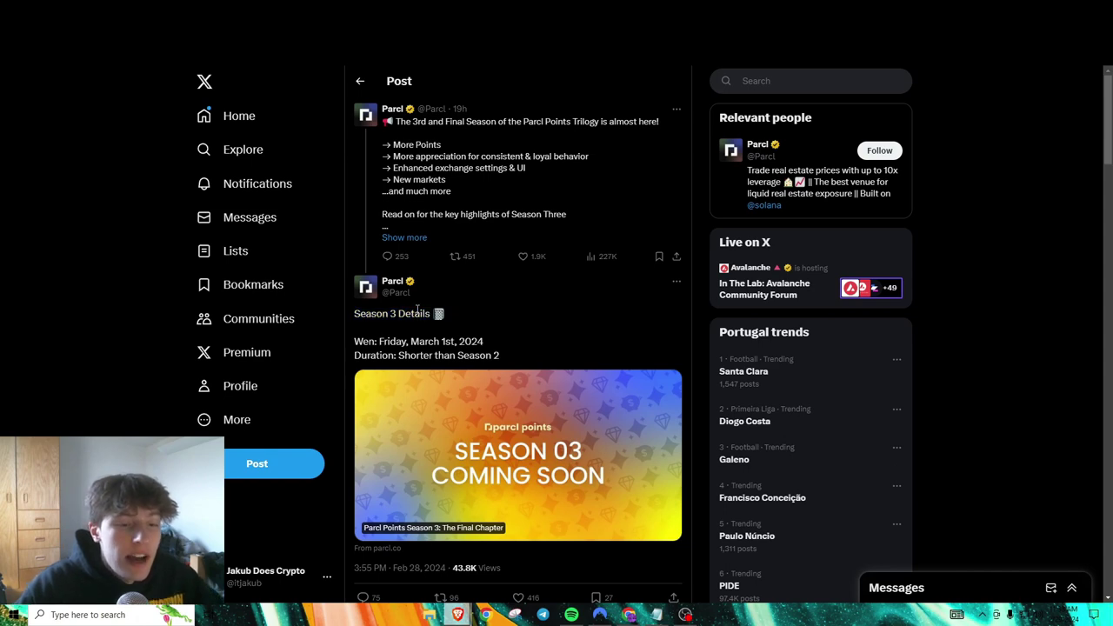
pyautogui.scroll(-3, 417, 313)
pyautogui.scroll(-2, 421, 310)
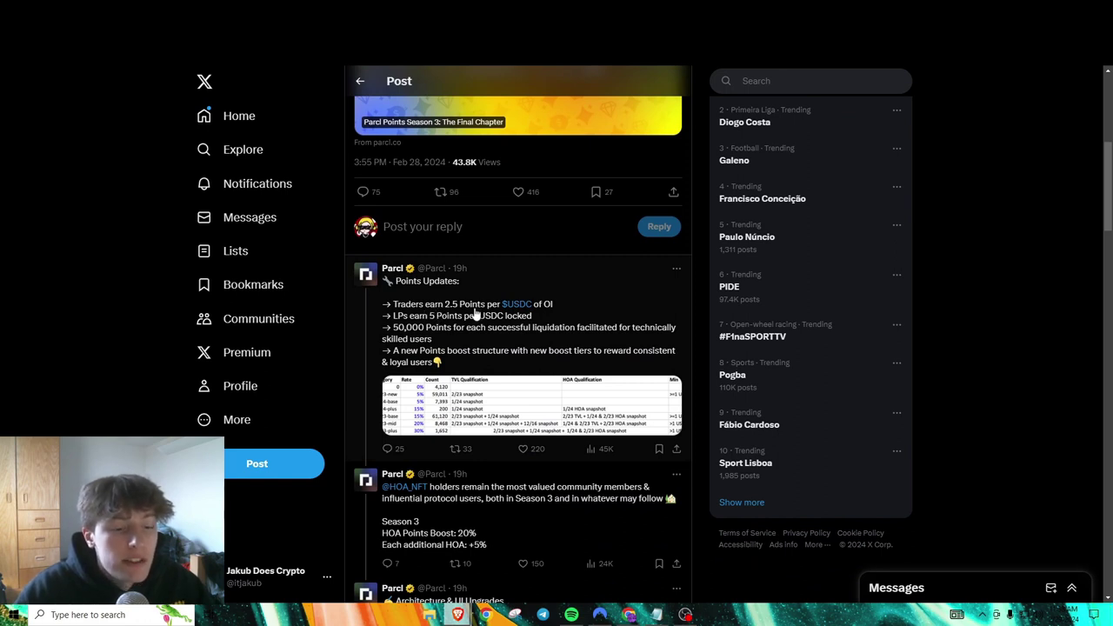
pyautogui.scroll(-2, 478, 315)
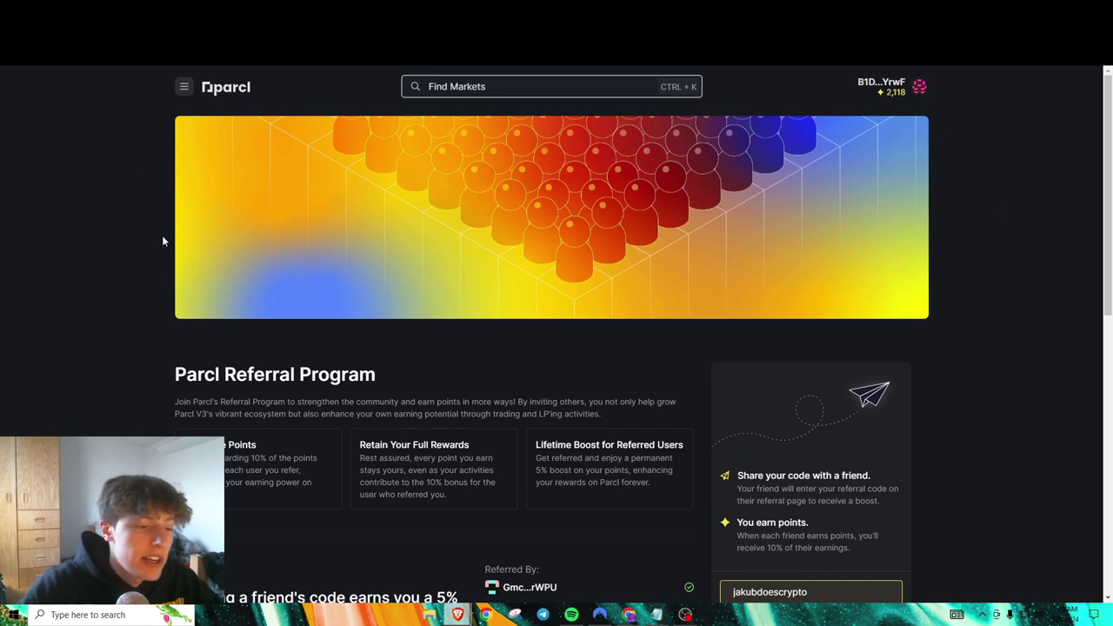
pyautogui.scroll(-3, 161, 241)
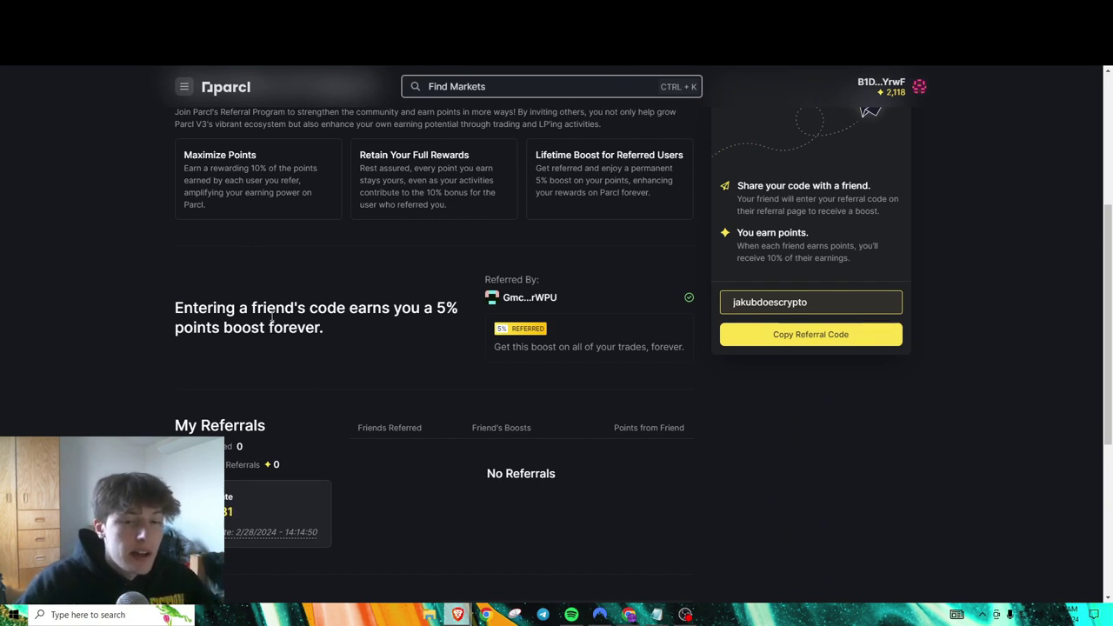
pyautogui.scroll(2, 272, 319)
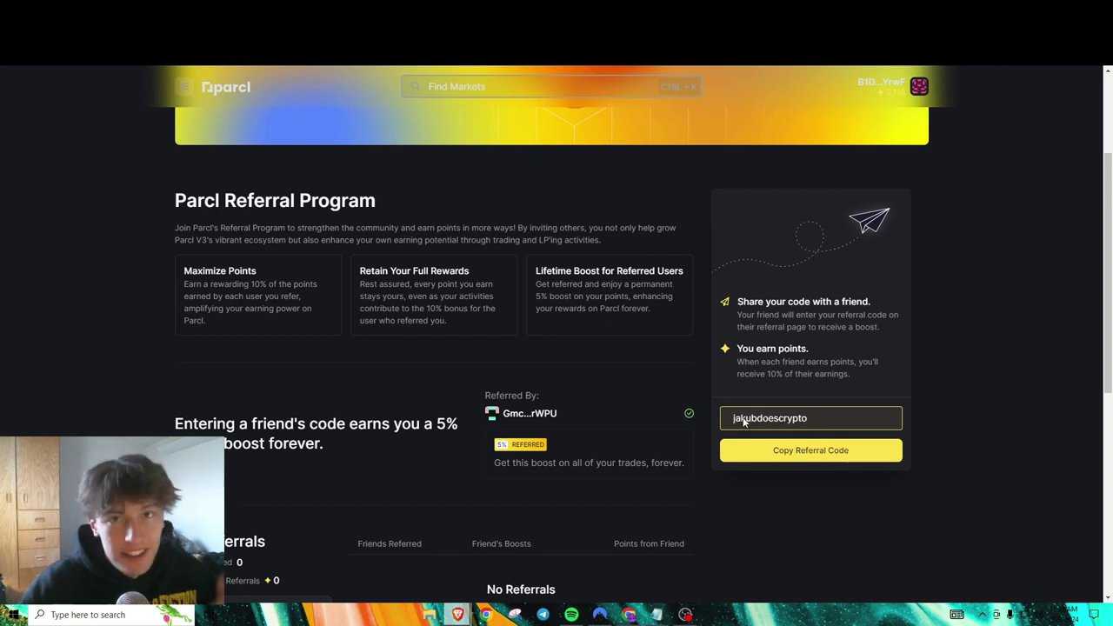
pyautogui.scroll(3, 453, 363)
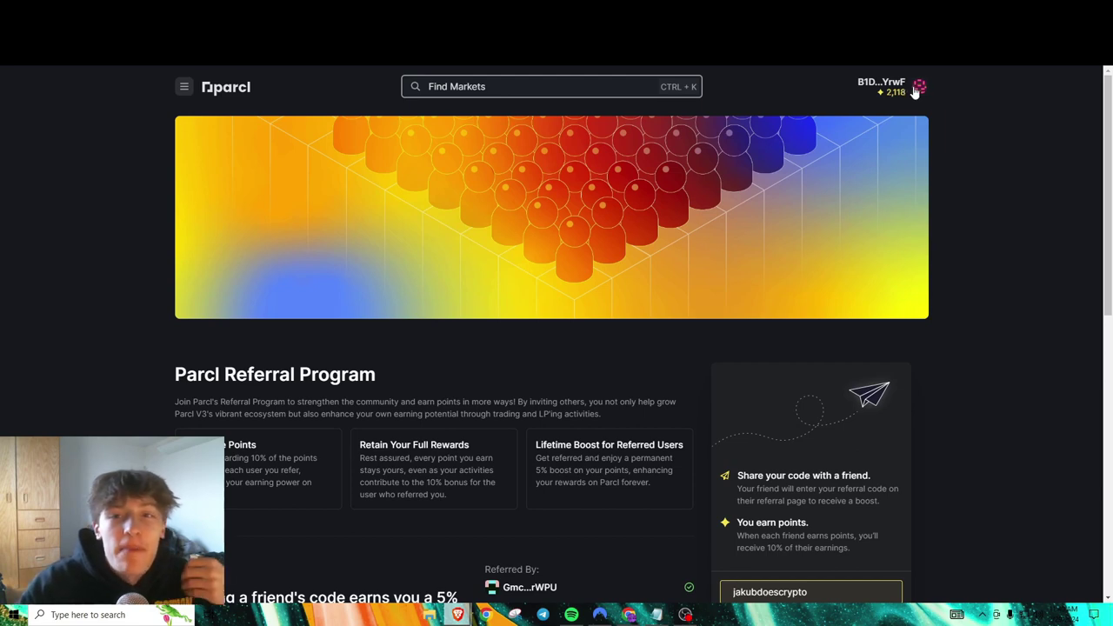
# Step: From My Portfolio, search markets for 'new' to reach New York and switch the chart to 6 months
pyautogui.click(916, 88)
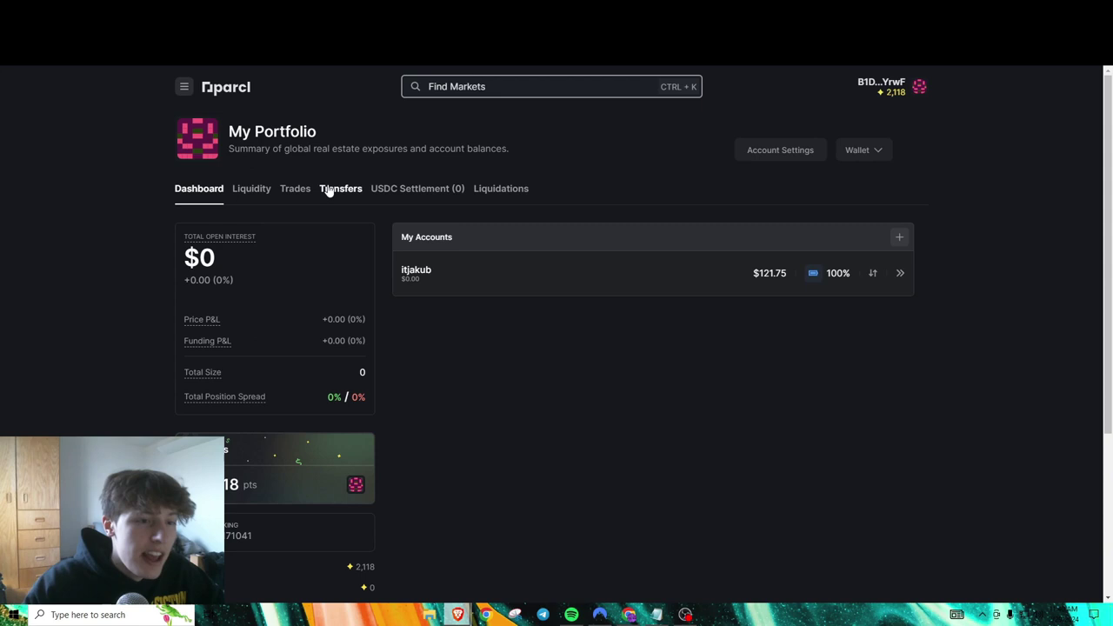
pyautogui.click(480, 85)
pyautogui.write('new')
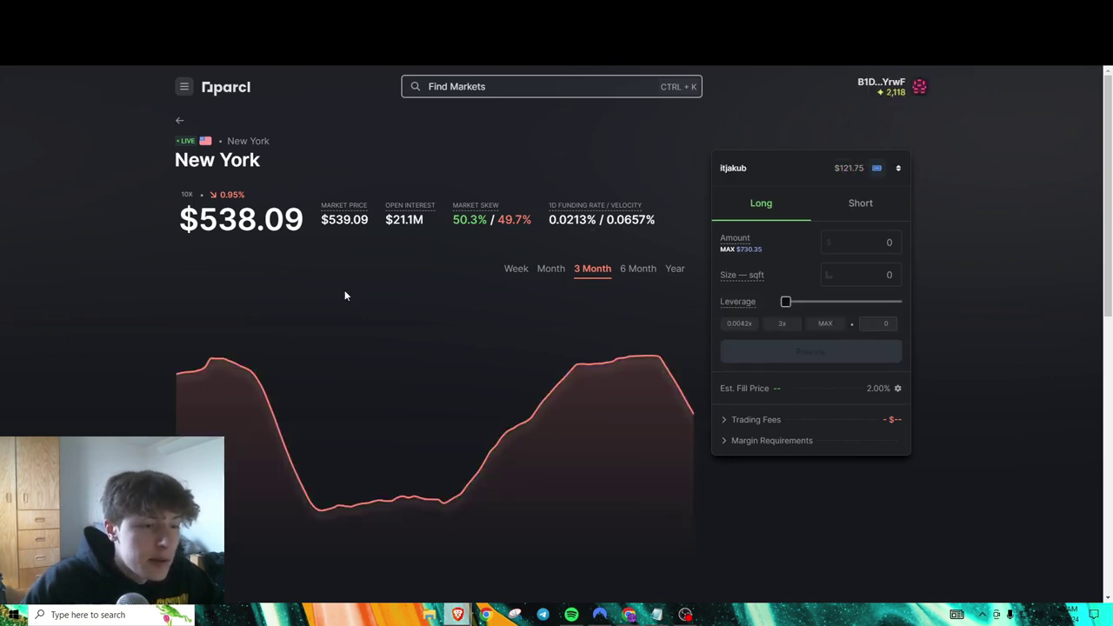
pyautogui.click(675, 276)
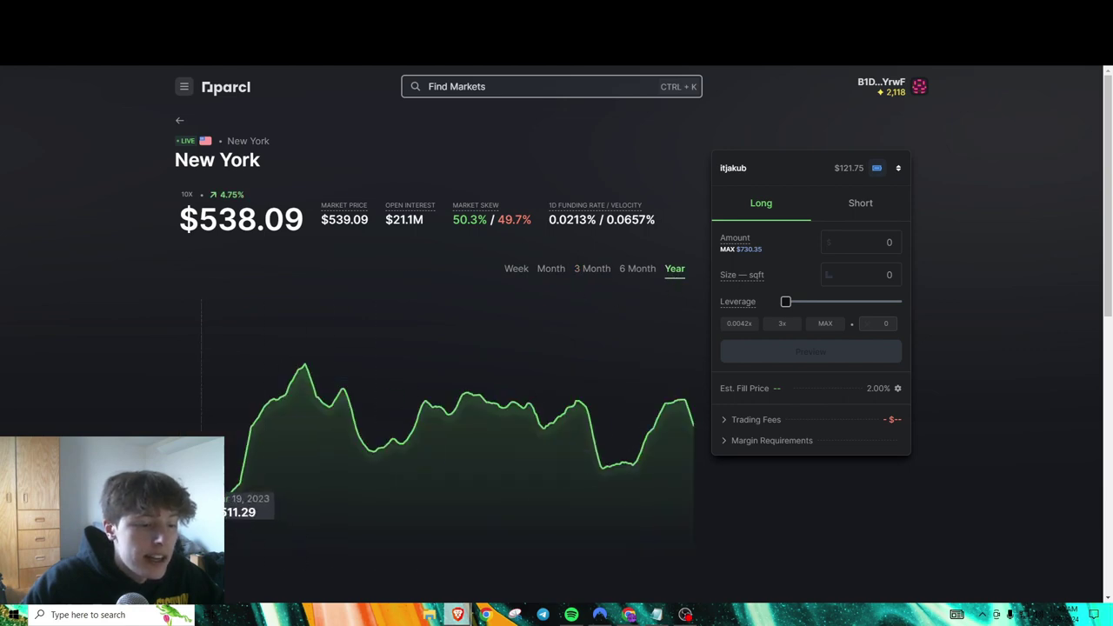
pyautogui.click(636, 270)
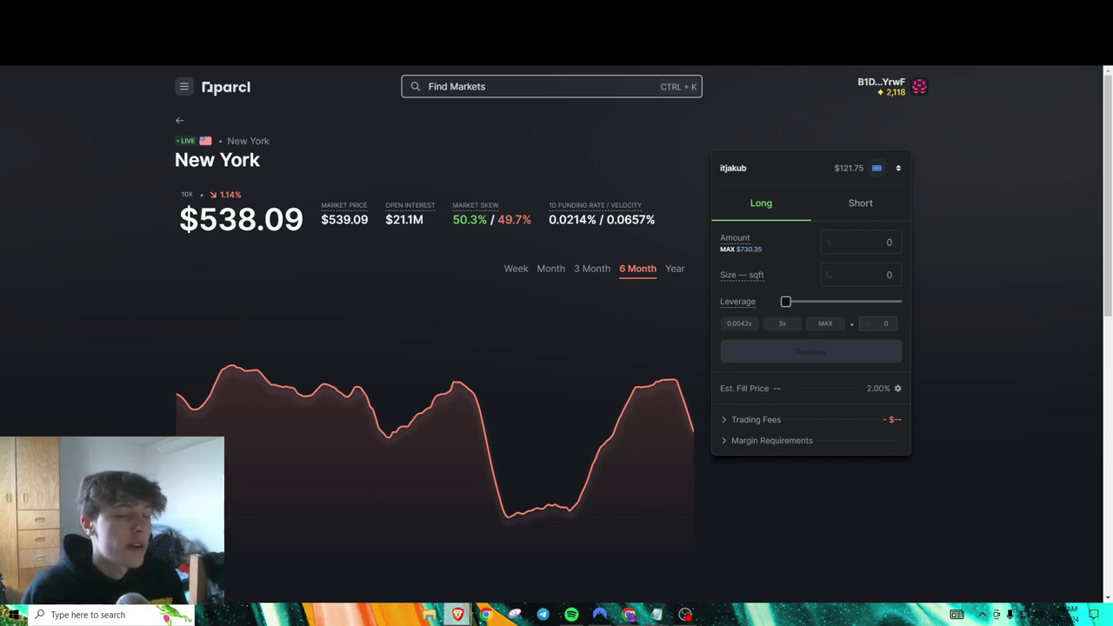
# Step: Point out the 0.0657% funding velocity value, then expand the trade panel's account list
pyautogui.moveTo(549, 219); pyautogui.dragTo(645, 219)
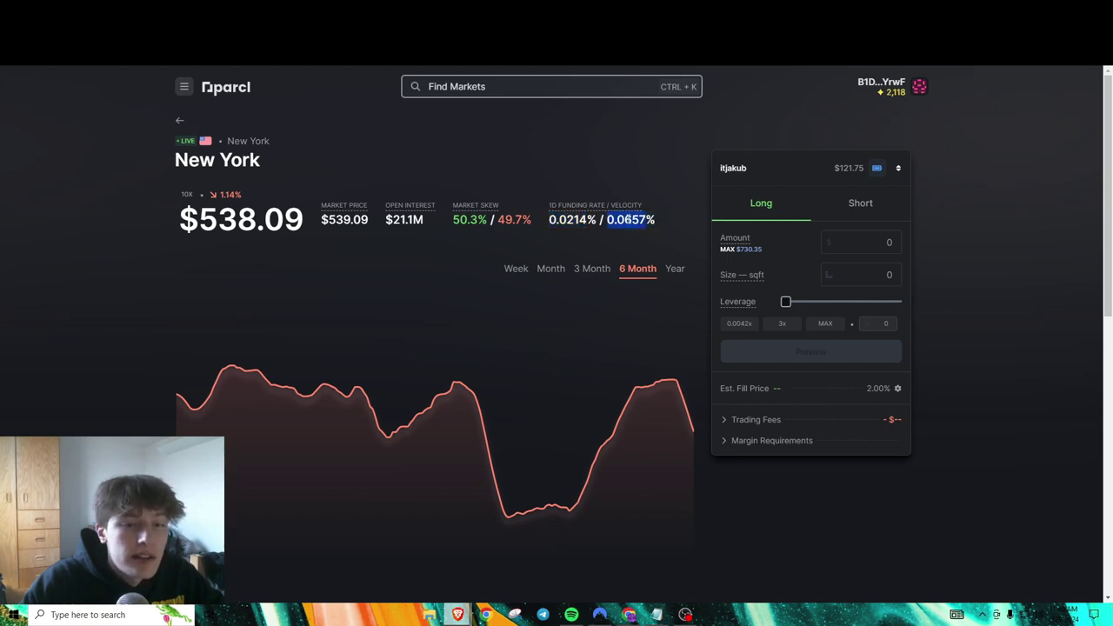
pyautogui.click(630, 220)
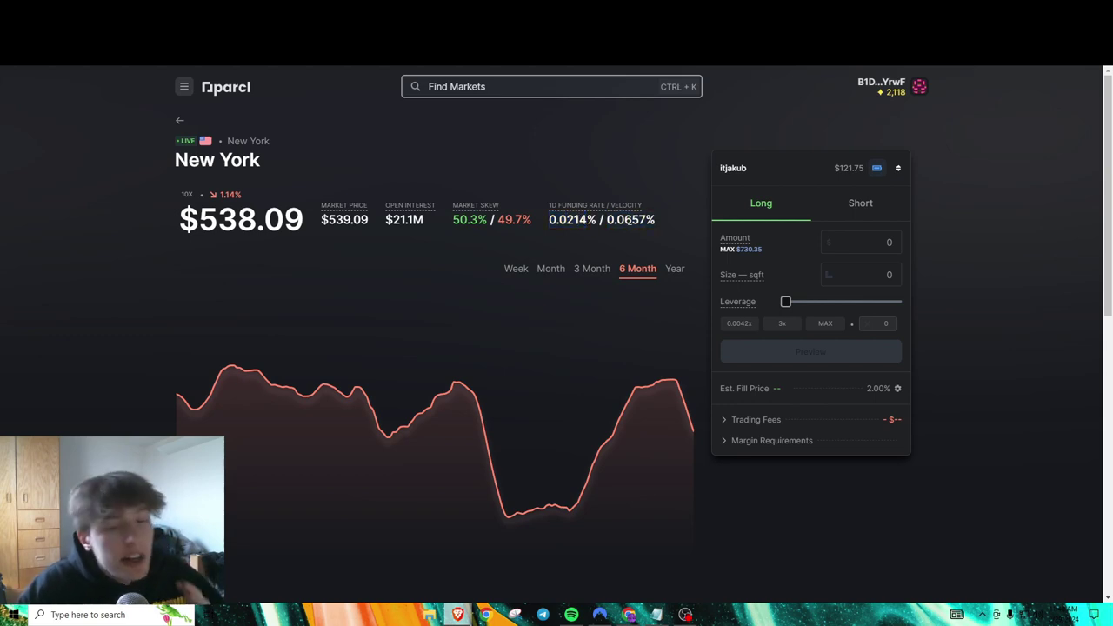
pyautogui.moveTo(608, 219); pyautogui.dragTo(654, 219)
pyautogui.click(642, 221)
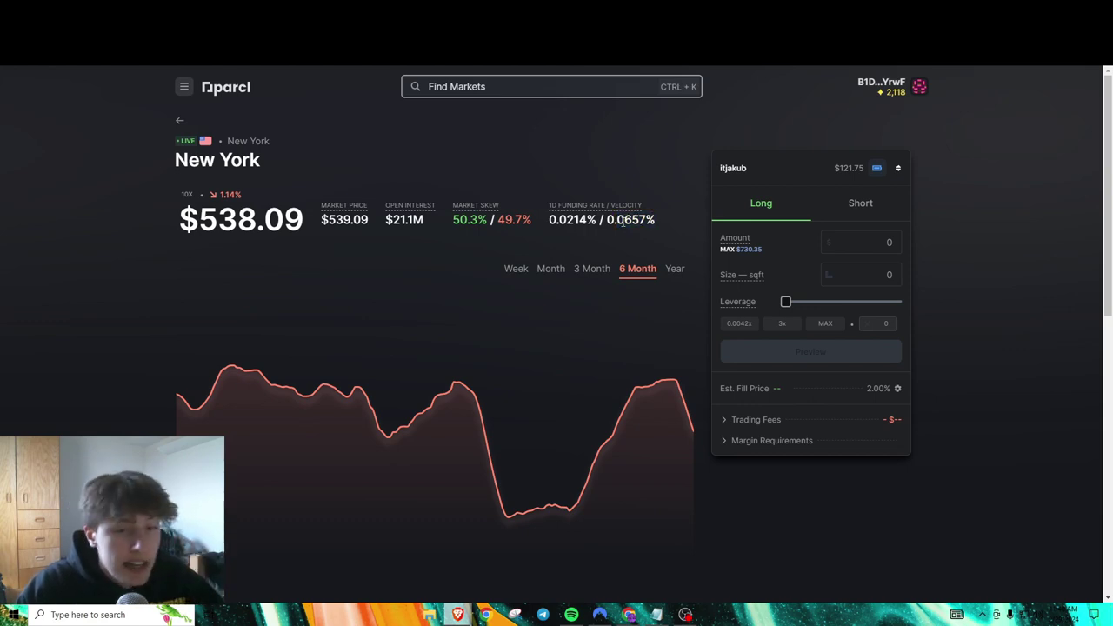
pyautogui.moveTo(618, 220); pyautogui.dragTo(650, 220)
pyautogui.click(623, 221)
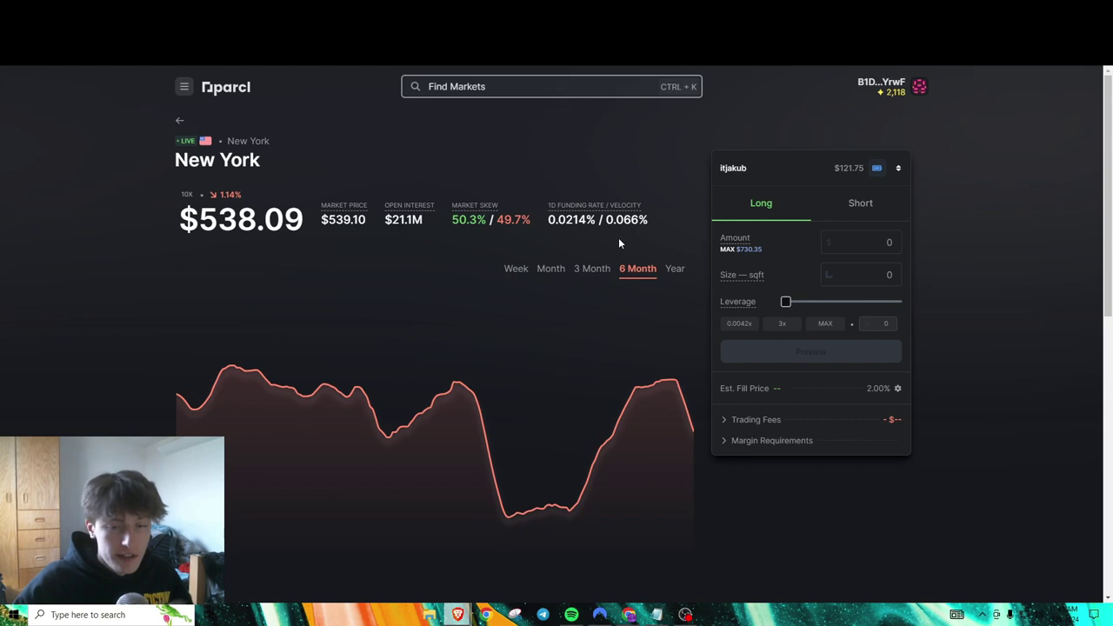
pyautogui.click(897, 168)
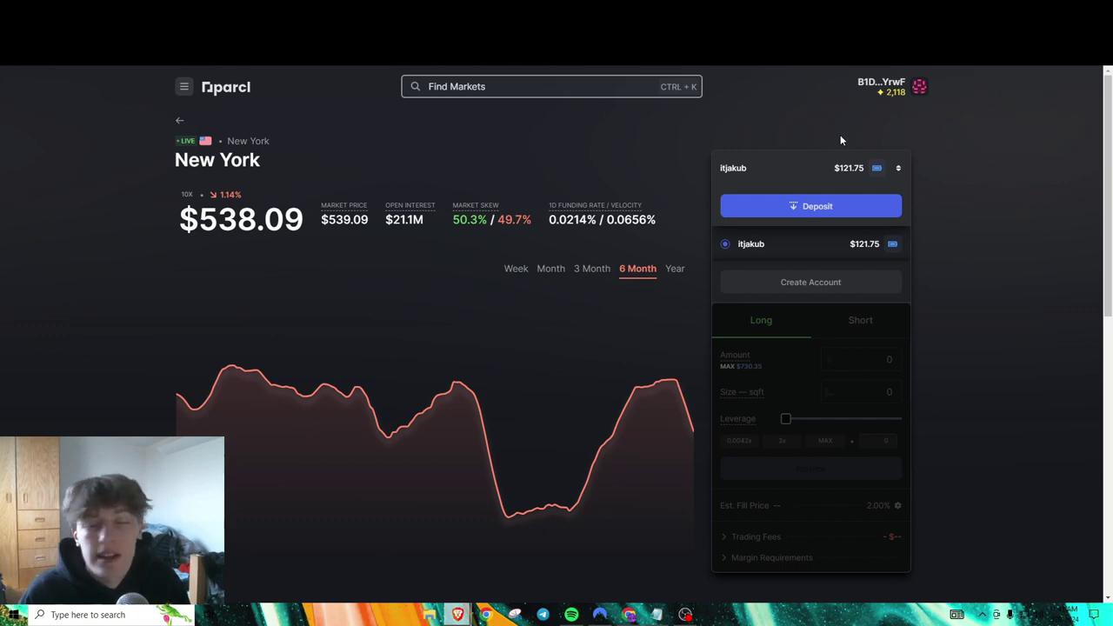
# Step: Deposit the maximum 629.64 USDC, approve it in the wallet and dismiss the completion notice
pyautogui.click(802, 208)
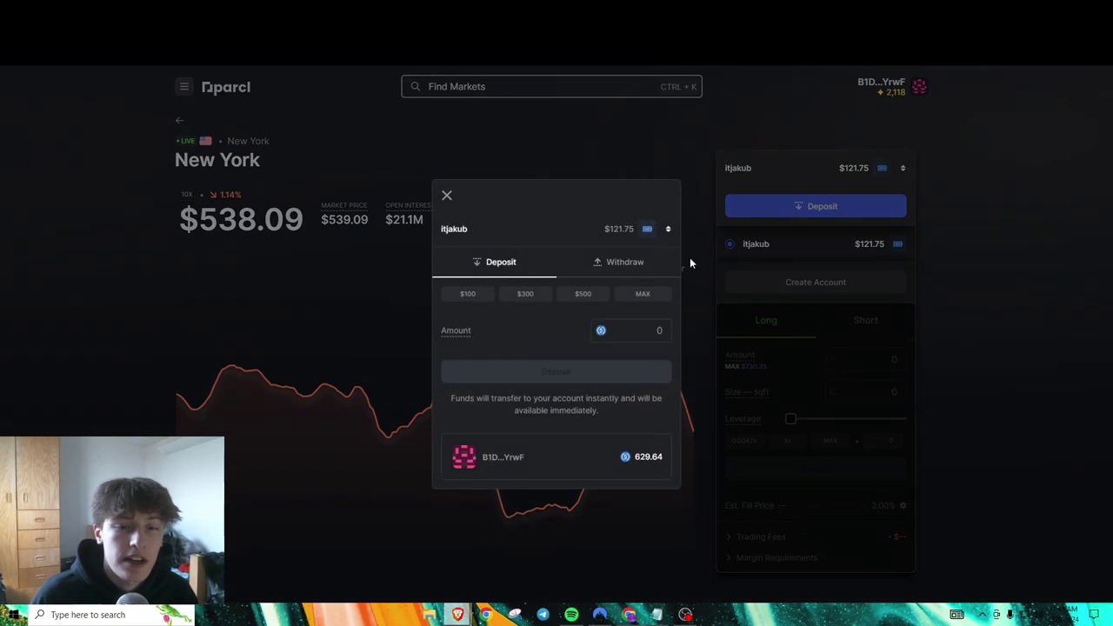
pyautogui.click(635, 298)
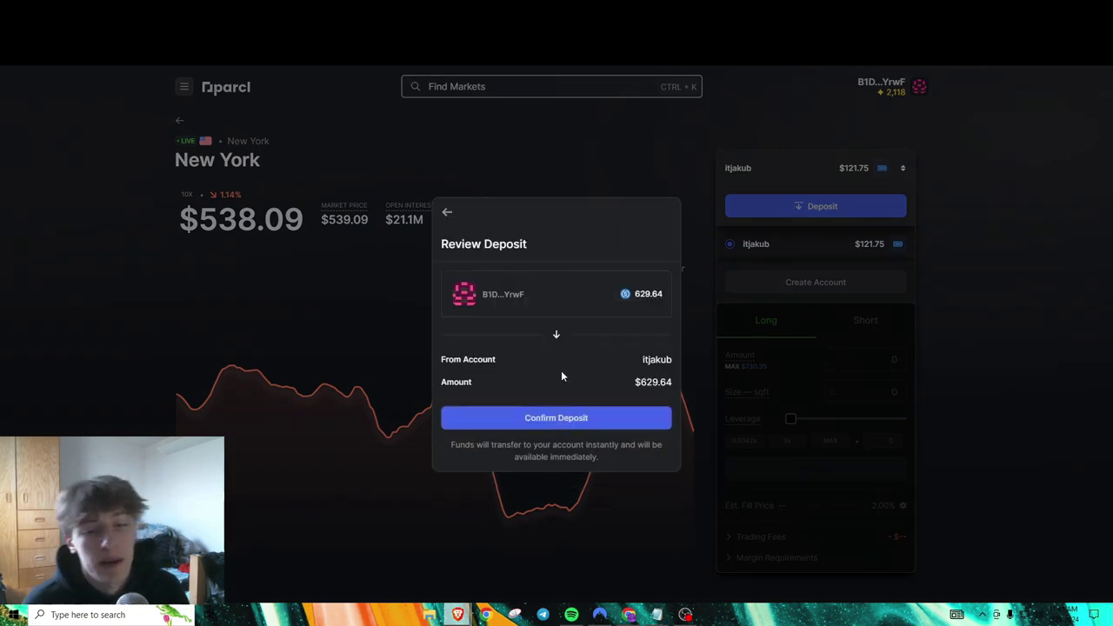
pyautogui.click(560, 419)
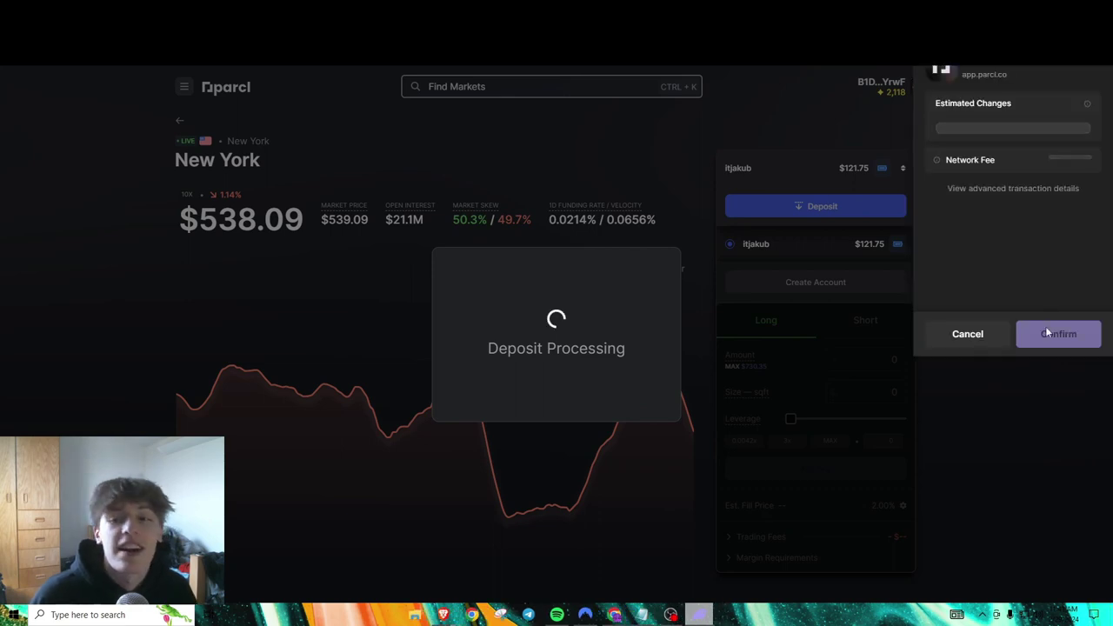
pyautogui.click(1046, 333)
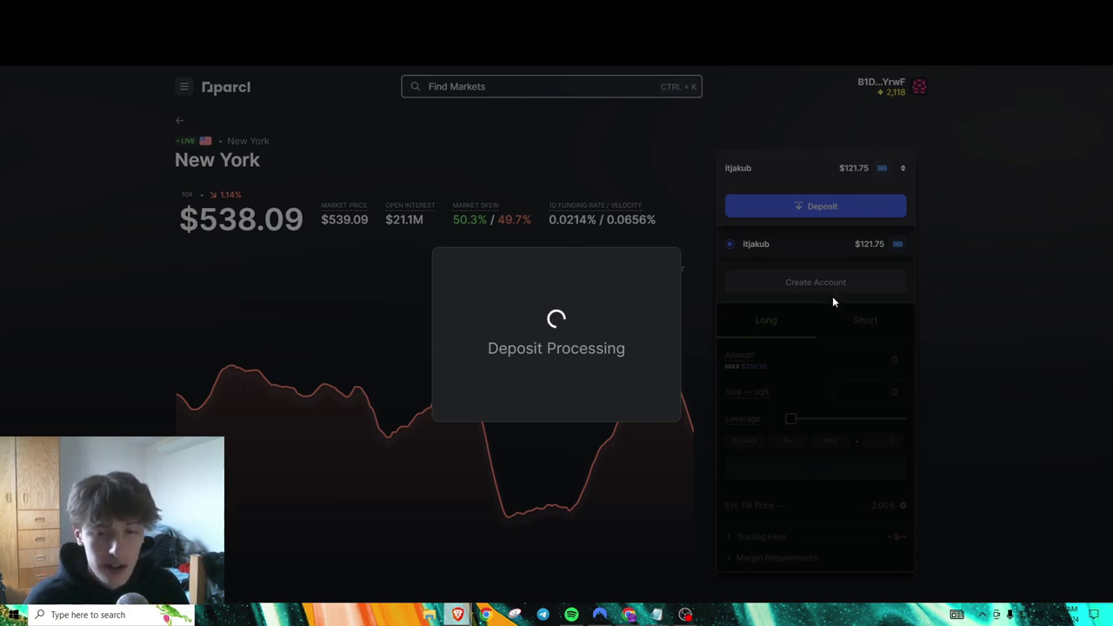
pyautogui.click(591, 402)
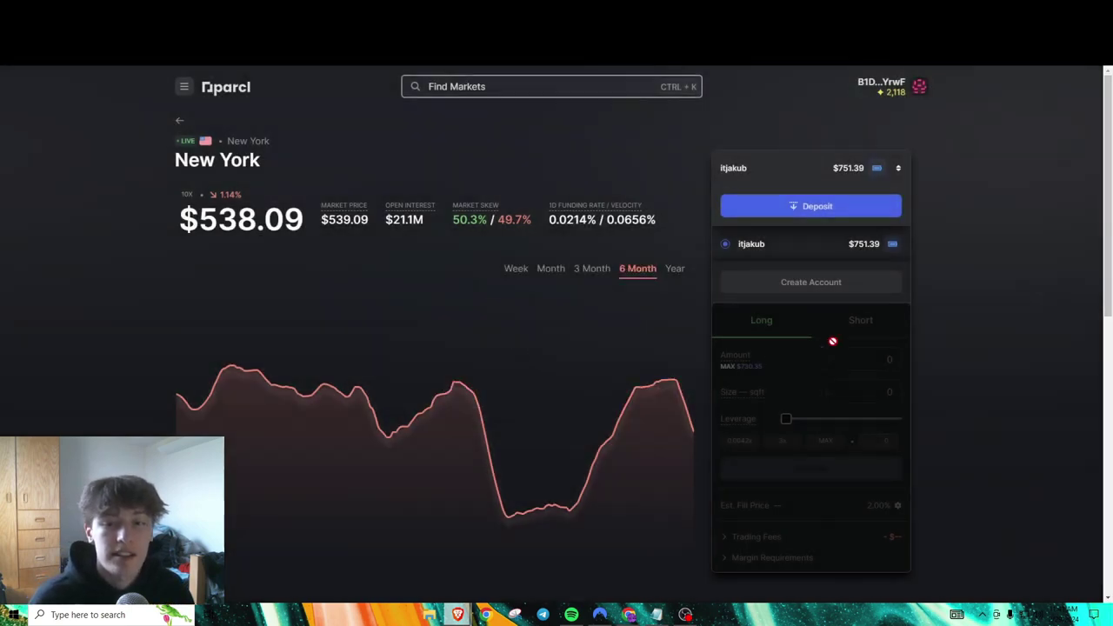
pyautogui.scroll(-2, 877, 300)
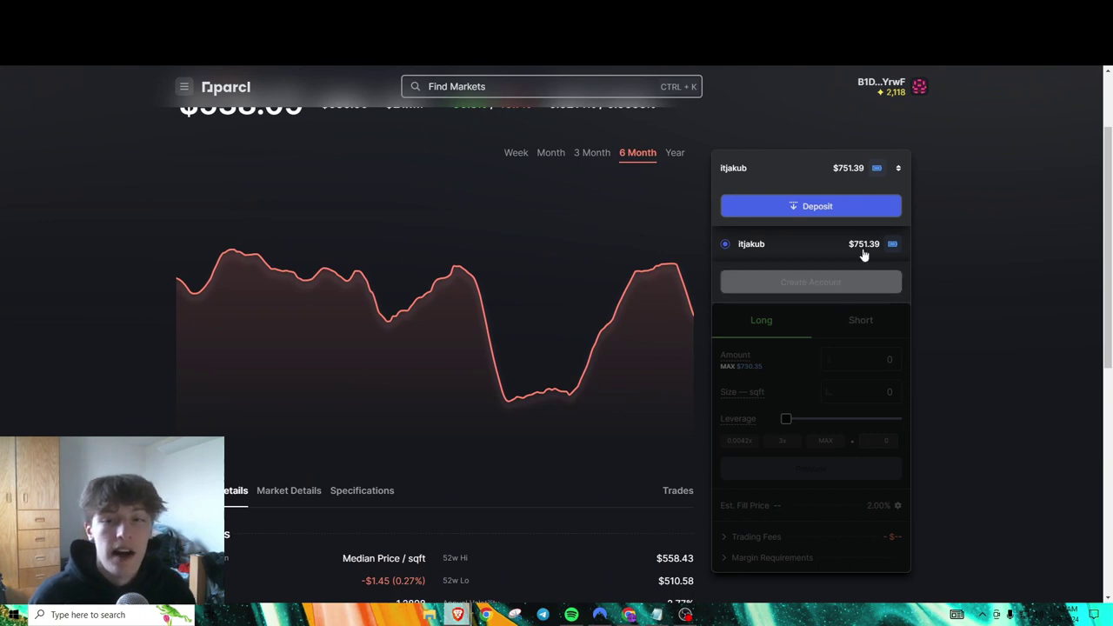
# Step: Close the account list and set the New York long order's leverage to 8x
pyautogui.click(898, 171)
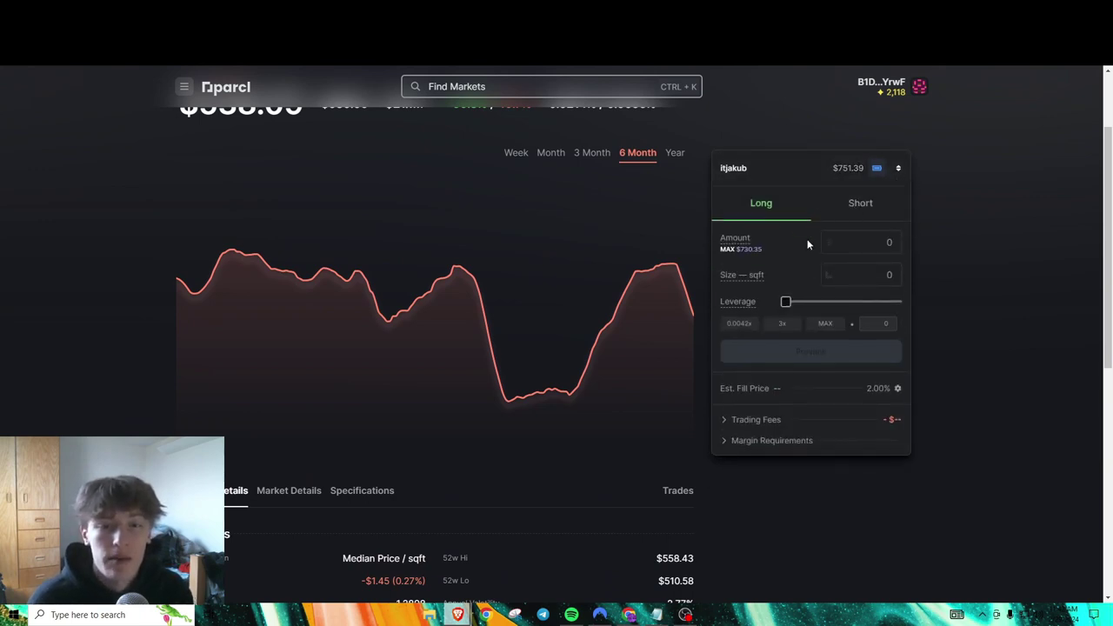
pyautogui.scroll(2, 1003, 333)
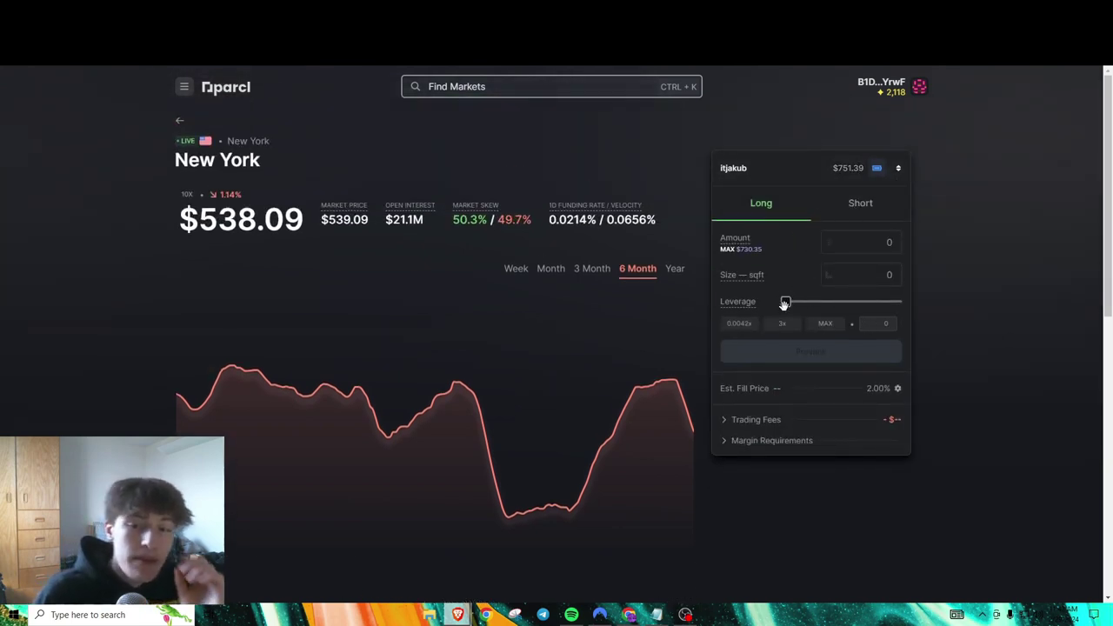
pyautogui.moveTo(785, 303); pyautogui.dragTo(913, 306)
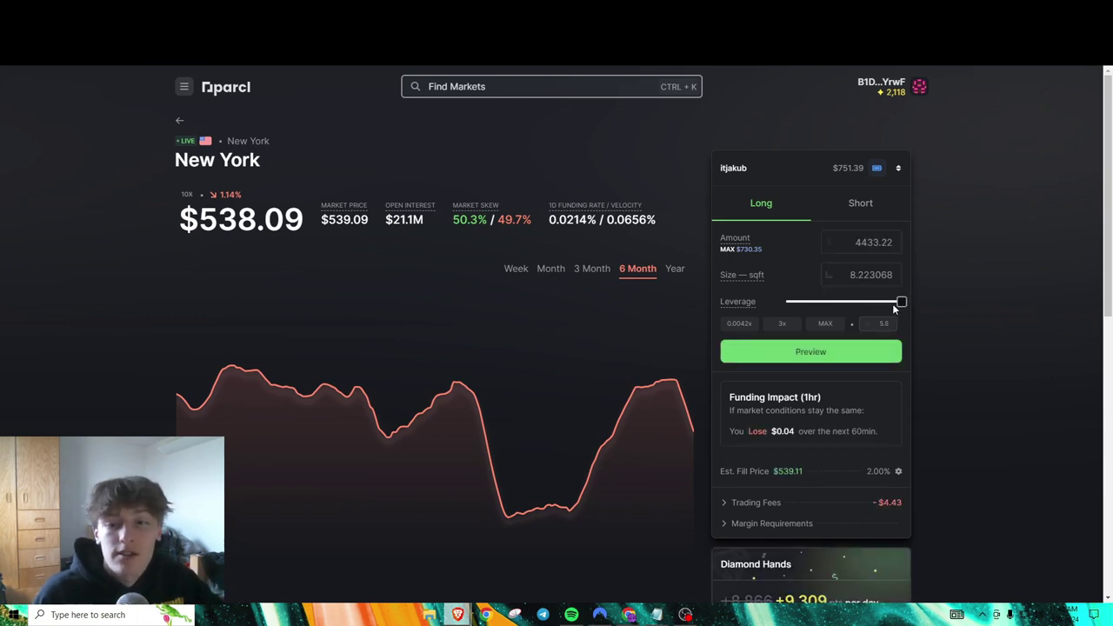
pyautogui.click(884, 323)
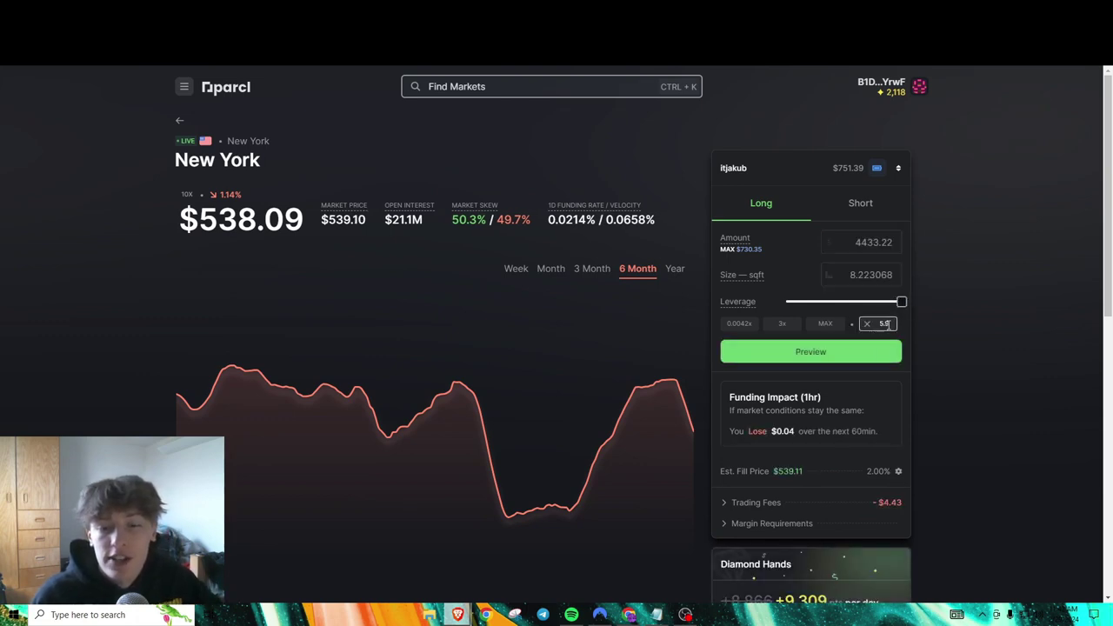
pyautogui.write('8')
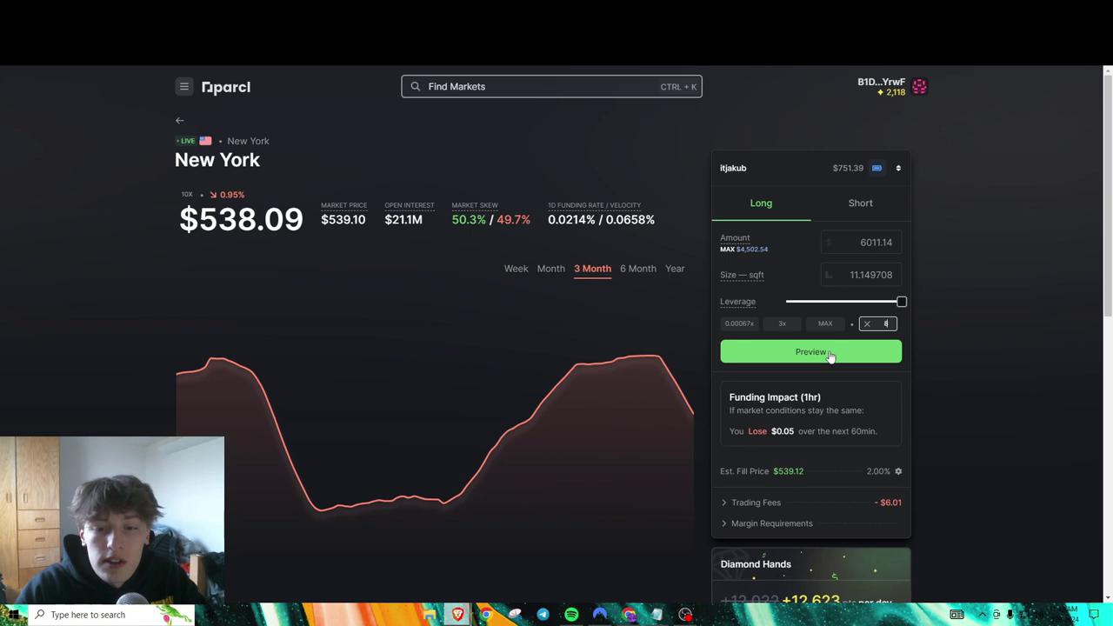
pyautogui.click(611, 220)
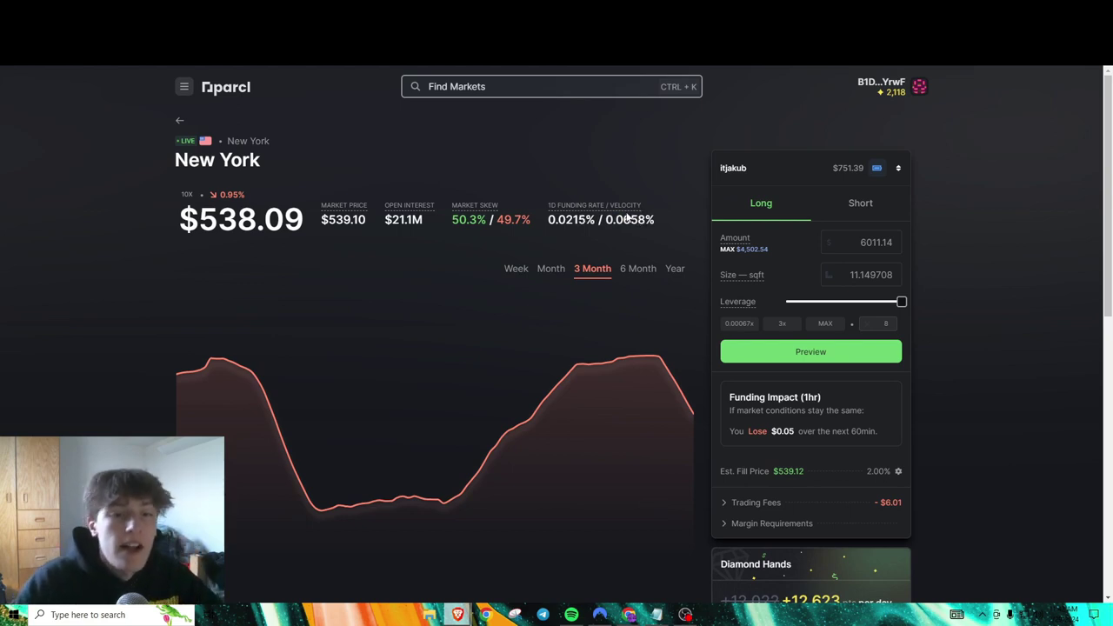
# Step: Highlight the funding rate figures on the New York market page
pyautogui.doubleClick(561, 219)
pyautogui.click(569, 221)
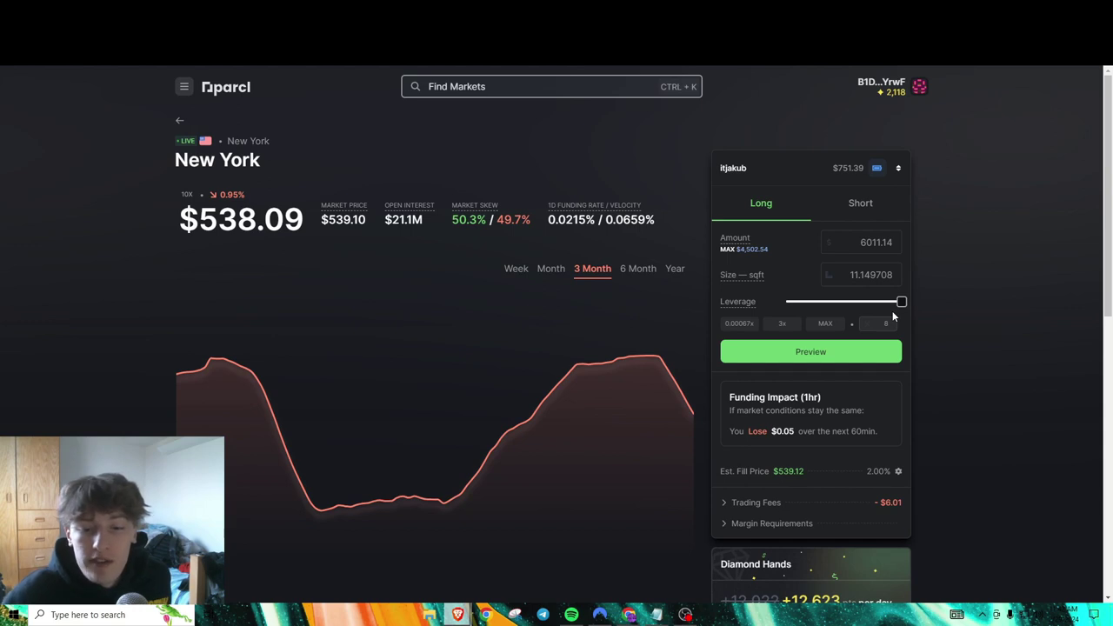
pyautogui.scroll(-1, 837, 294)
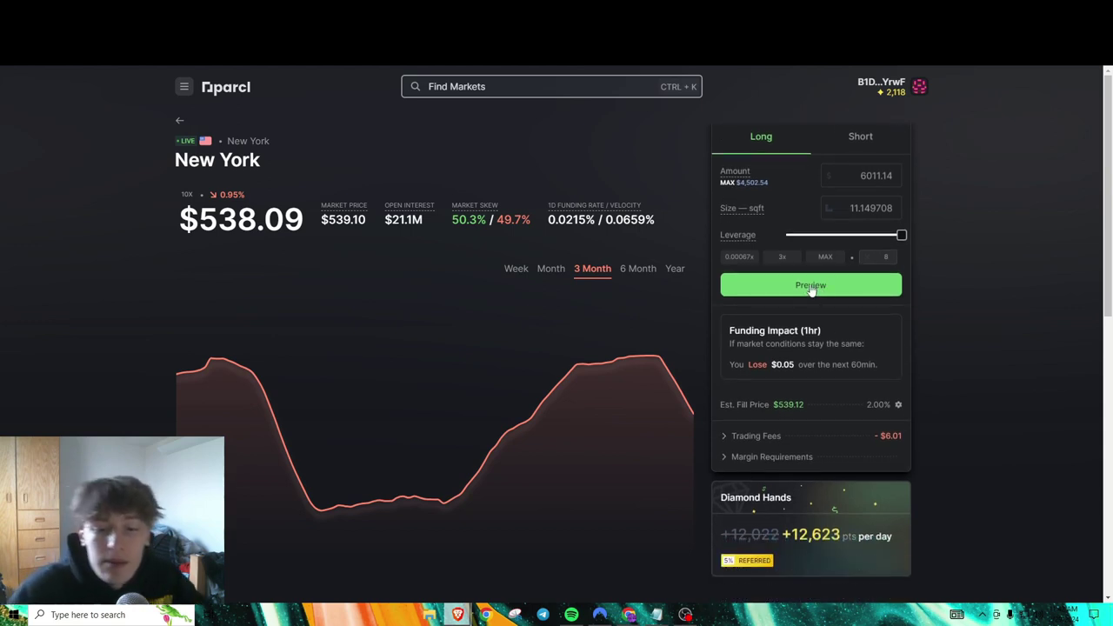
# Step: Preview and open the 8x New York long, approving the transaction in the wallet
pyautogui.click(813, 289)
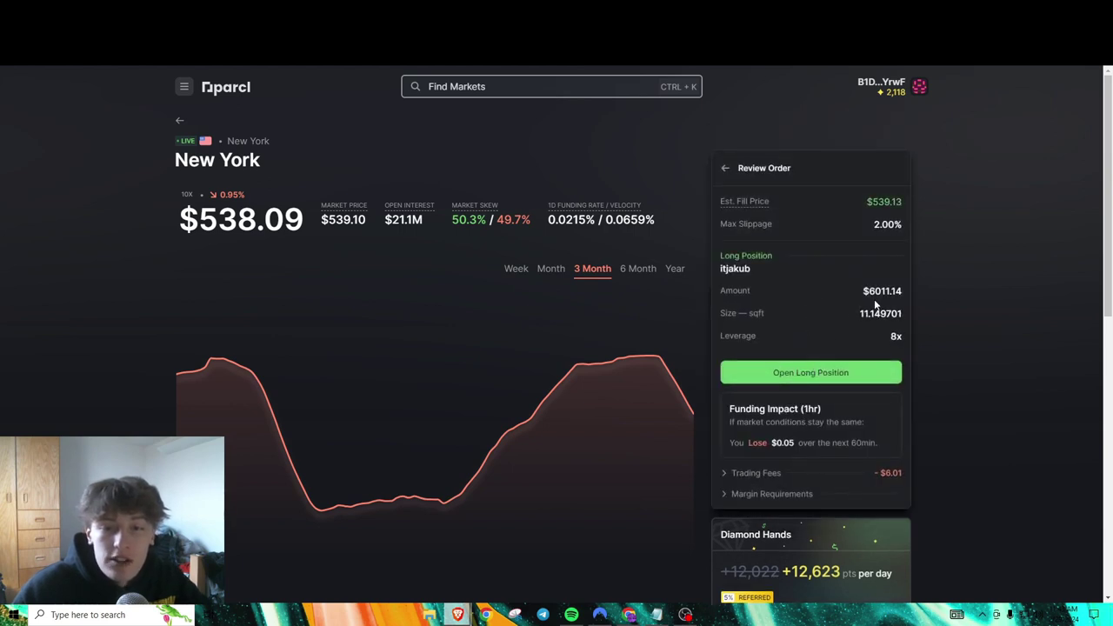
pyautogui.click(810, 372)
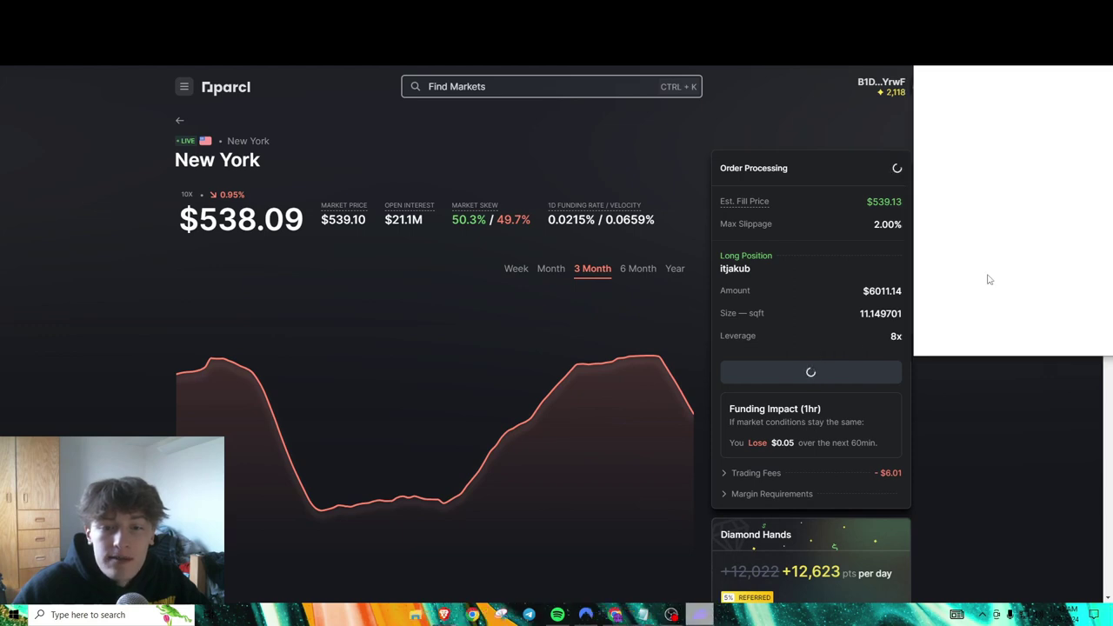
pyautogui.click(1059, 334)
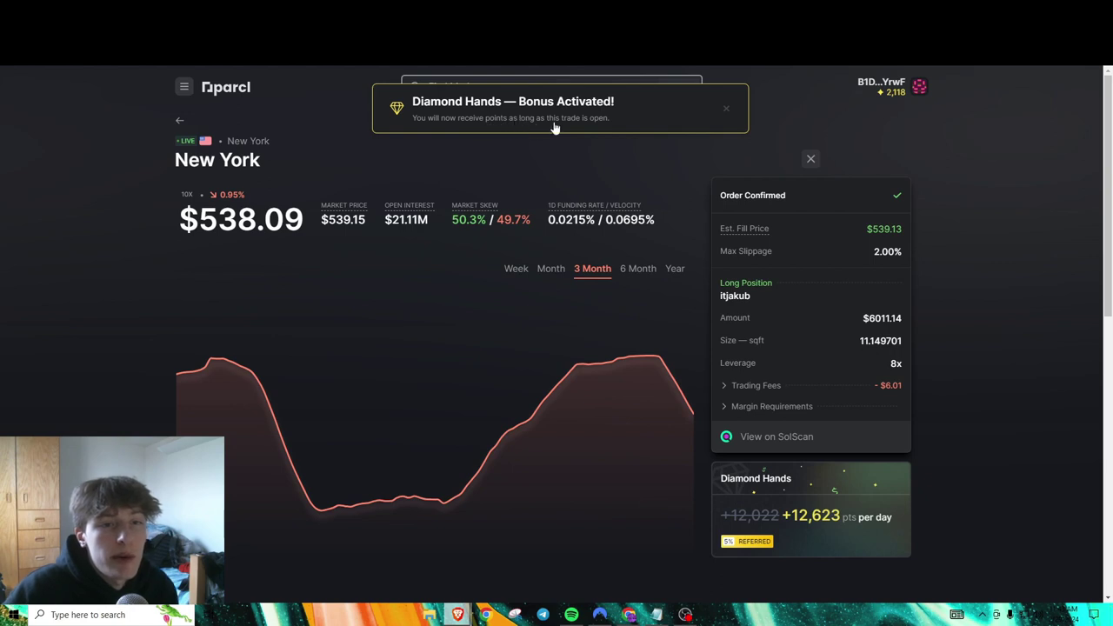
# Step: Expand the confirmed order's trading fees to show 0.02% maker and 0.1% taker
pyautogui.scroll(-3, 586, 115)
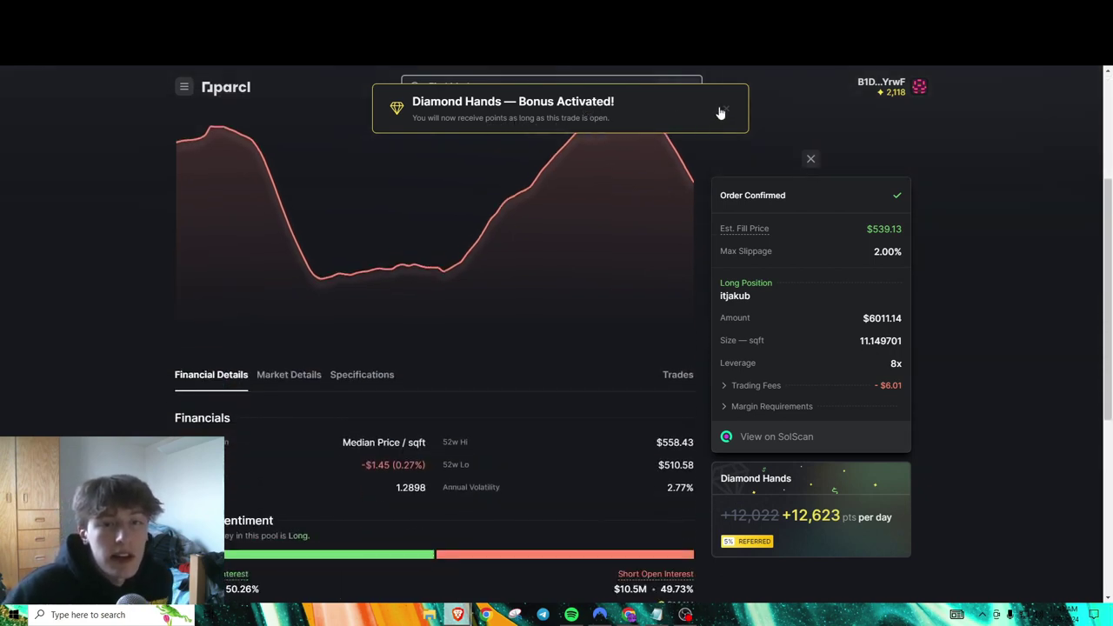
pyautogui.scroll(-2, 532, 399)
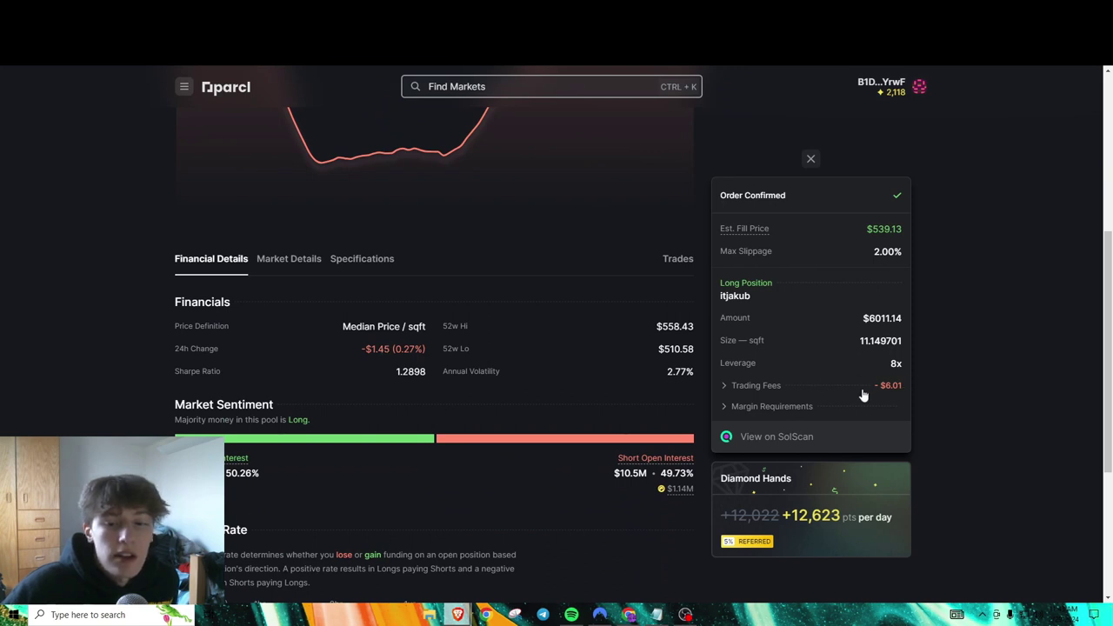
pyautogui.click(793, 391)
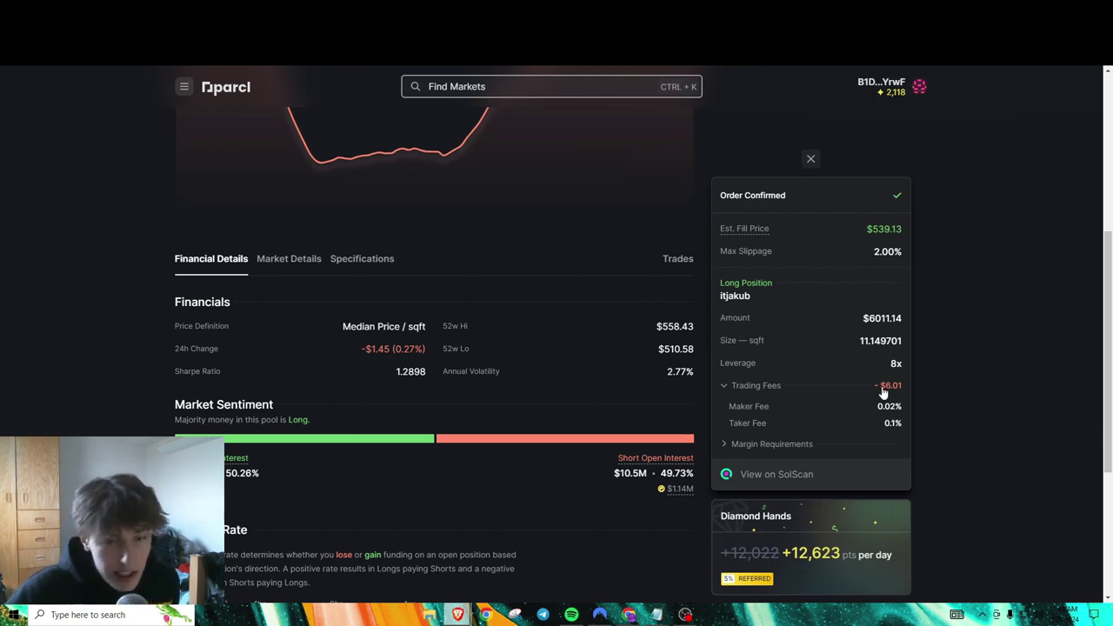
# Step: Highlight the 24h change figure, then open the site navigation menu
pyautogui.moveTo(367, 348); pyautogui.dragTo(417, 349)
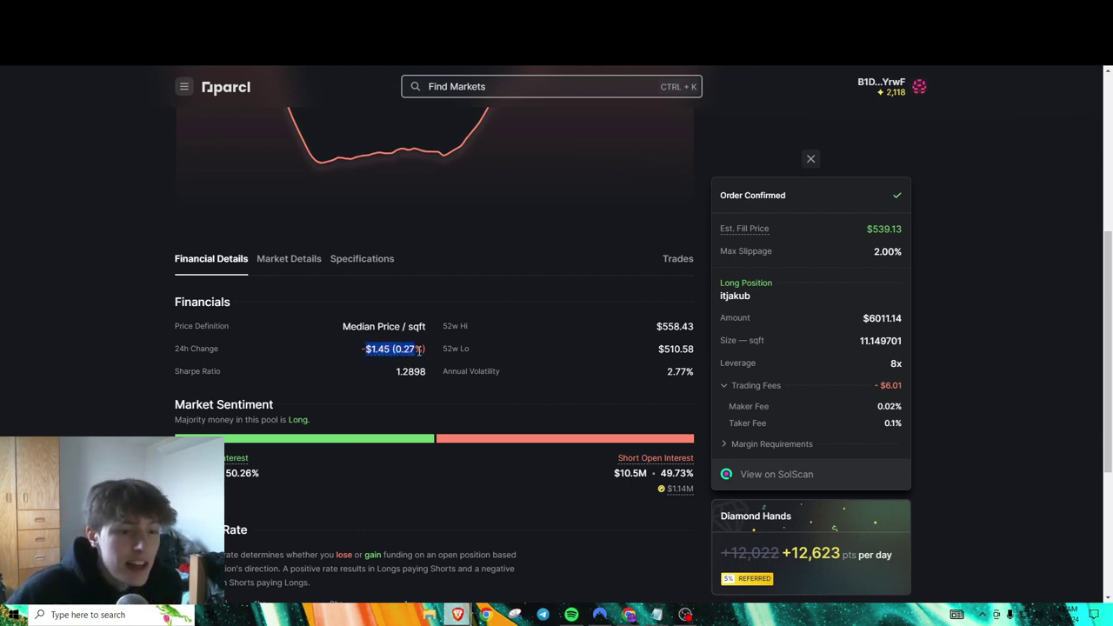
pyautogui.click(422, 349)
pyautogui.scroll(1, 365, 357)
pyautogui.scroll(4, 350, 362)
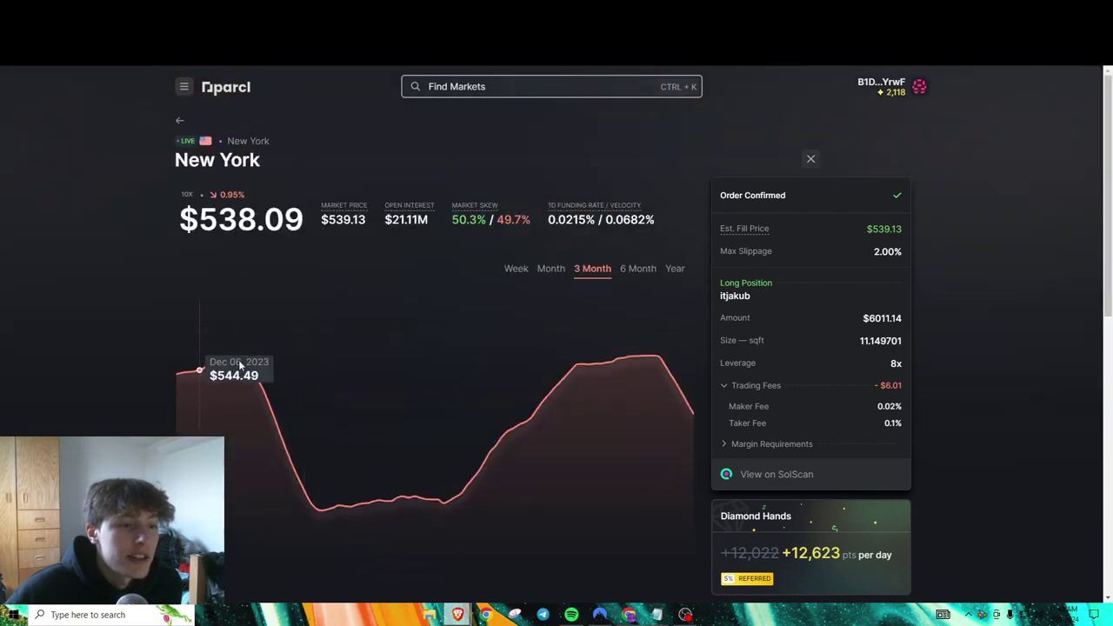
pyautogui.scroll(-3, 539, 181)
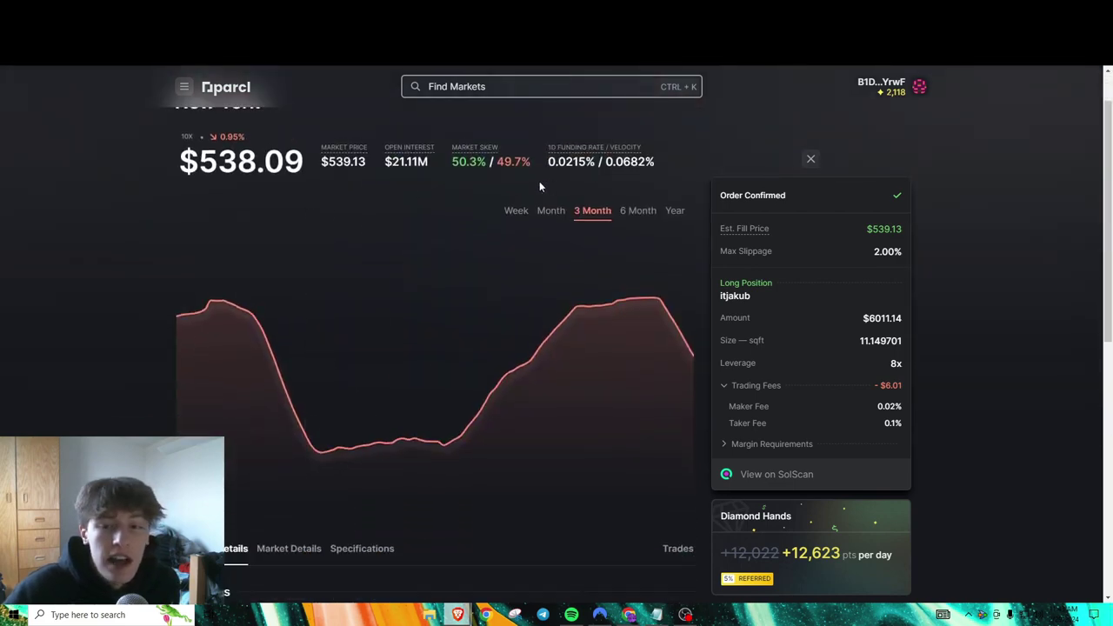
pyautogui.scroll(-4, 139, 418)
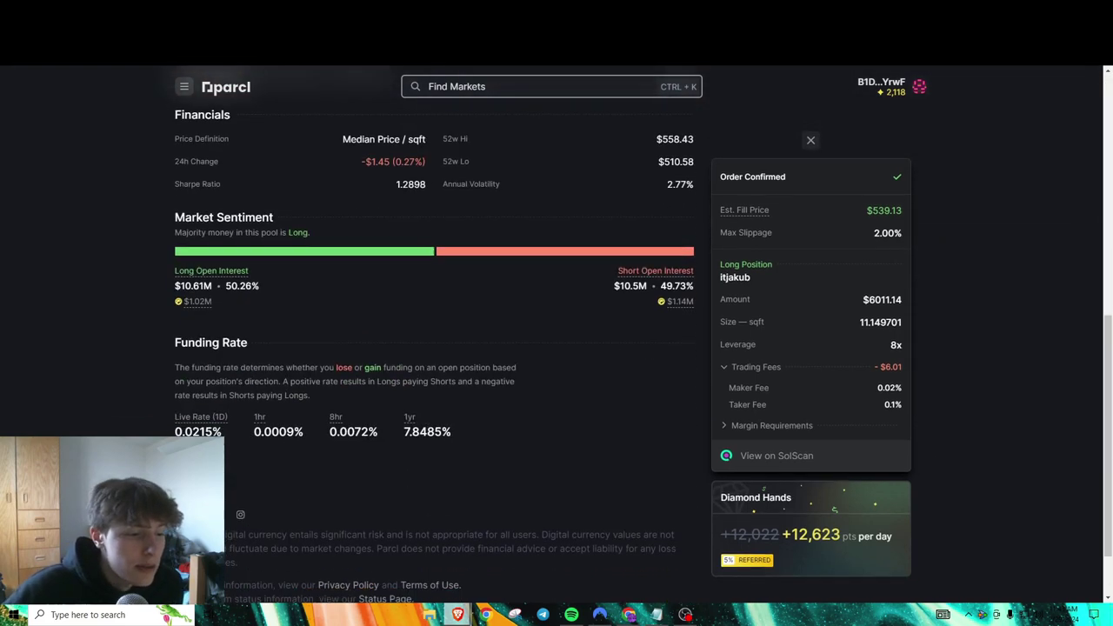
pyautogui.scroll(7, 119, 412)
pyautogui.click(183, 86)
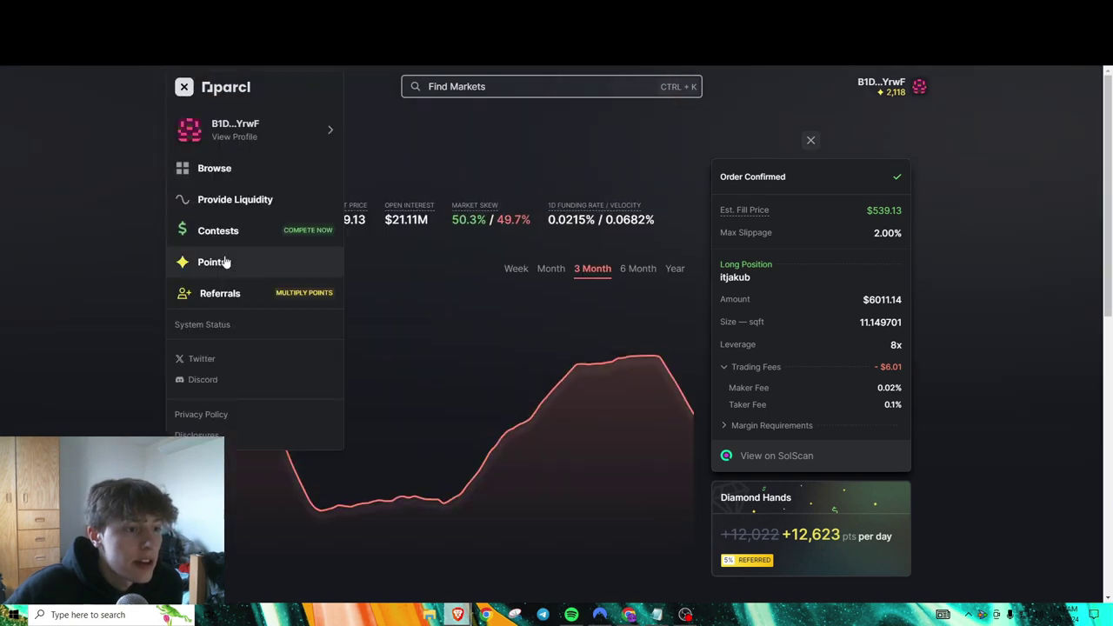
# Step: Go to Browse, then open the My Portfolio dashboard and scroll through it
pyautogui.click(231, 177)
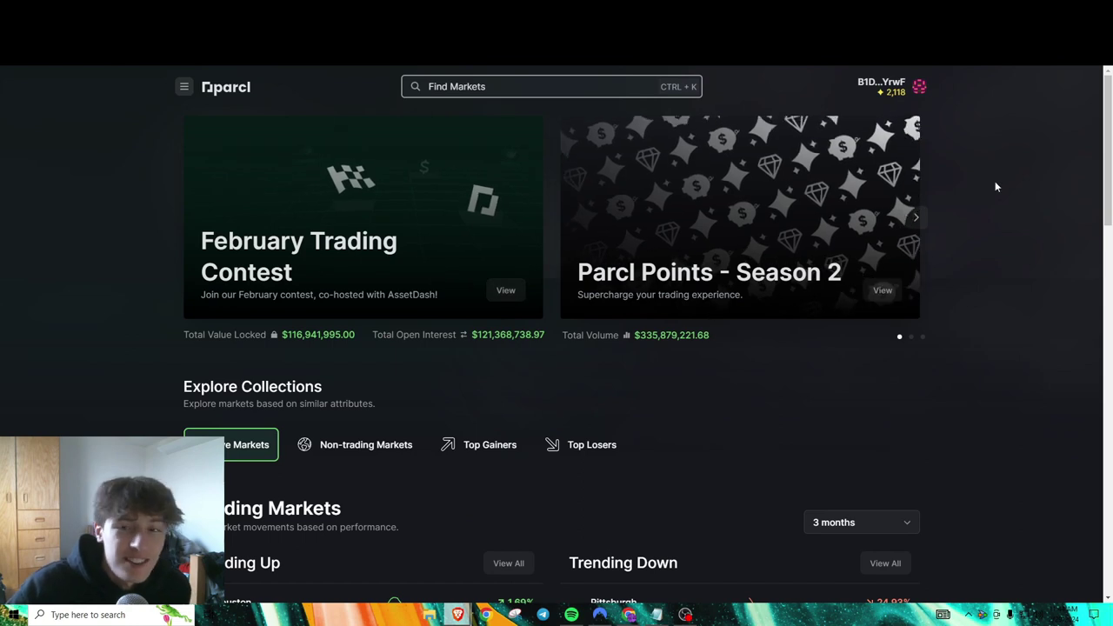
pyautogui.click(918, 87)
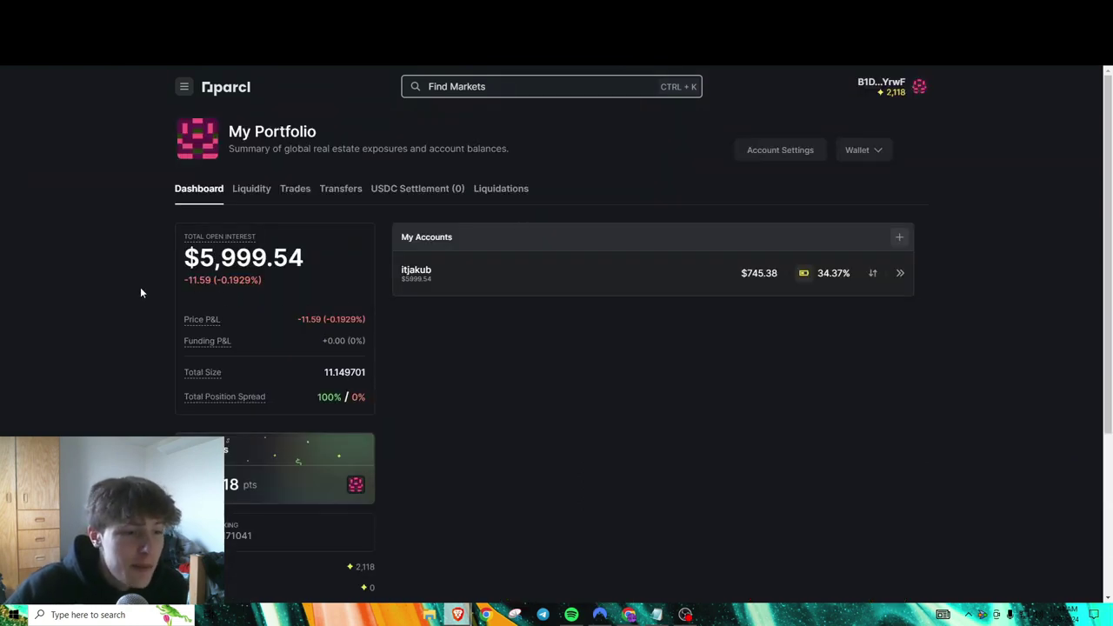
pyautogui.scroll(-1, 142, 293)
pyautogui.scroll(-1, 139, 286)
# Step: Highlight the −11.59 Price P&L value, then switch to another open program
pyautogui.moveTo(302, 202); pyautogui.dragTo(365, 202)
pyautogui.click(365, 202)
pyautogui.scroll(2, 490, 245)
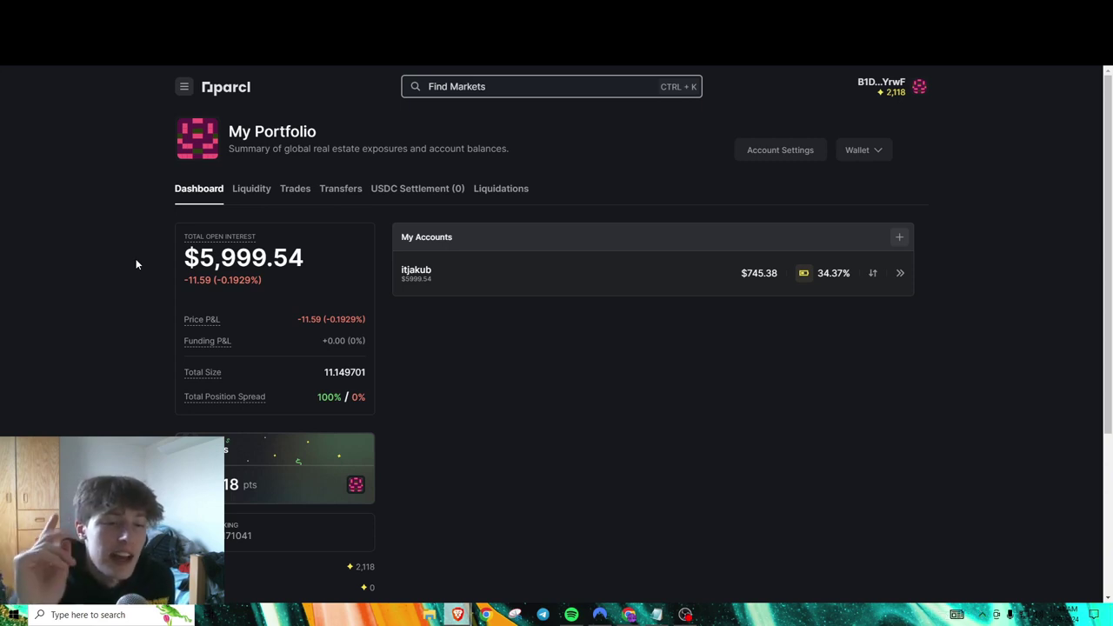
pyautogui.hotkey('alt', 'Tab')
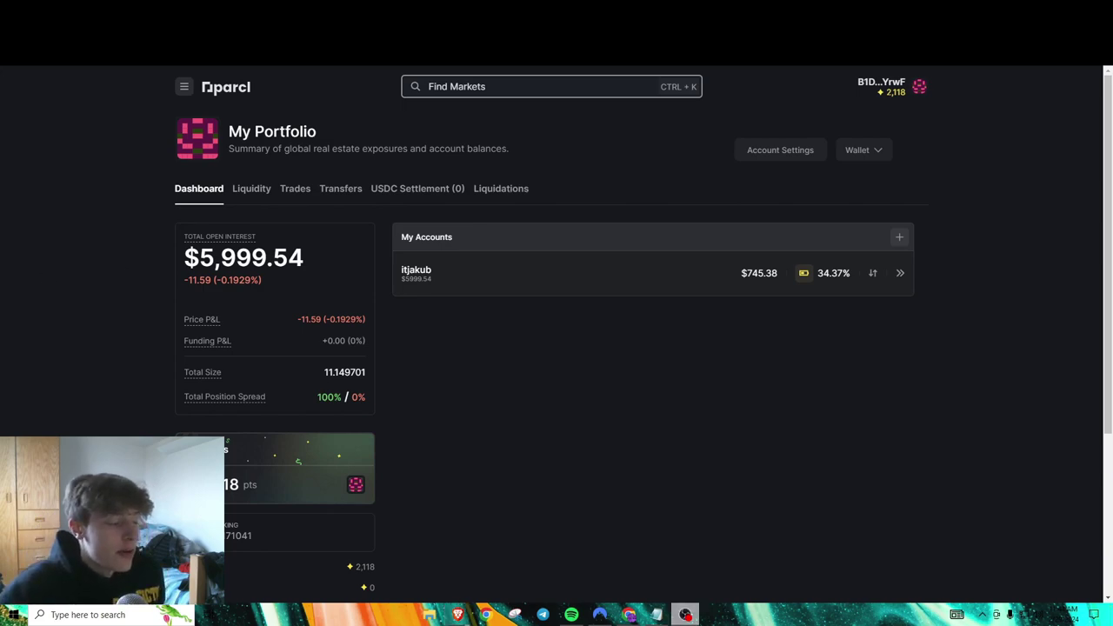